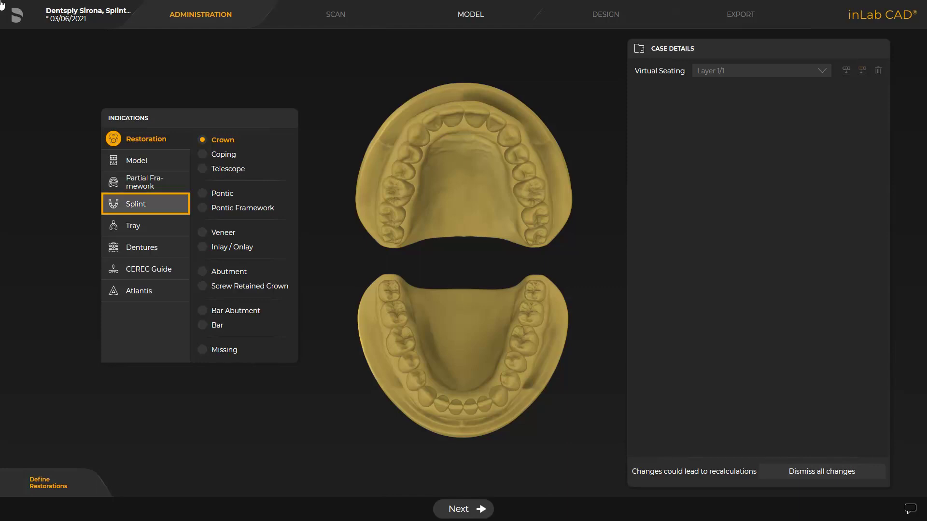
- Define an upper-jaw Splint restoration on the Primeprint machine with Primeprint Splint material
{"action": "left_click", "coordinate": [137, 206]}
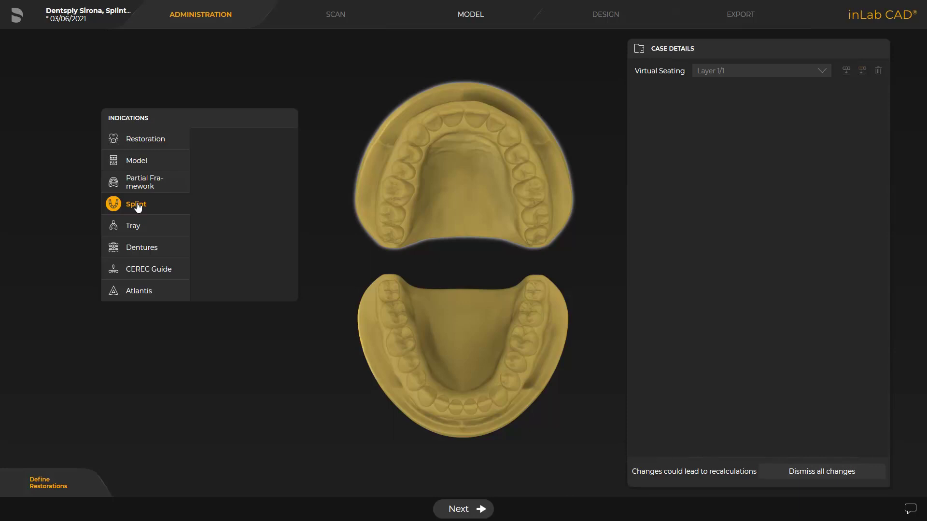
{"action": "left_click", "coordinate": [449, 198]}
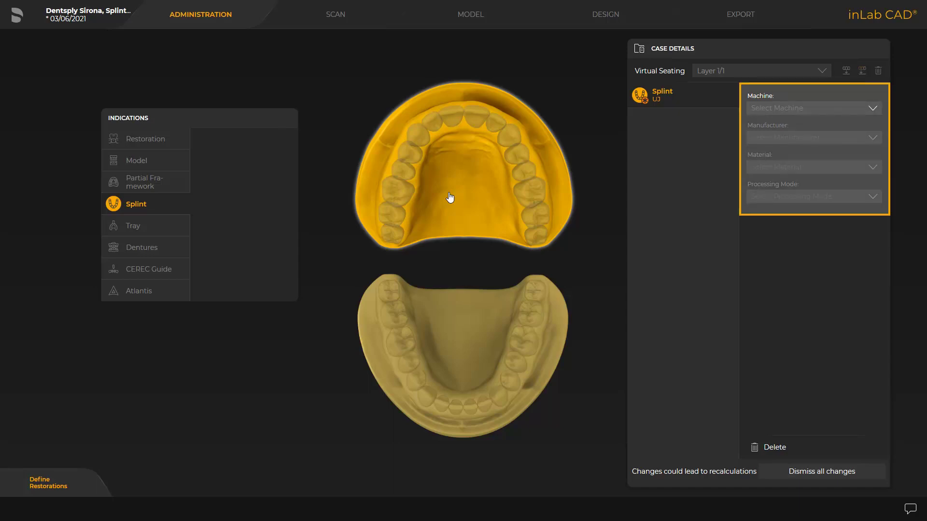
{"action": "left_click", "coordinate": [869, 115]}
{"action": "left_click", "coordinate": [774, 149]}
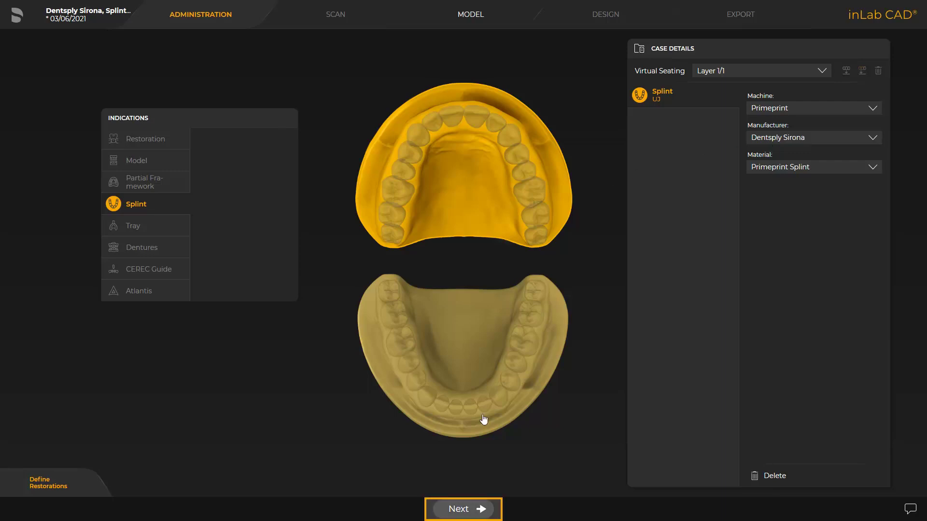
- Advance to the Model phase and begin the Set Model Axis step for both arches
{"action": "left_click", "coordinate": [479, 509]}
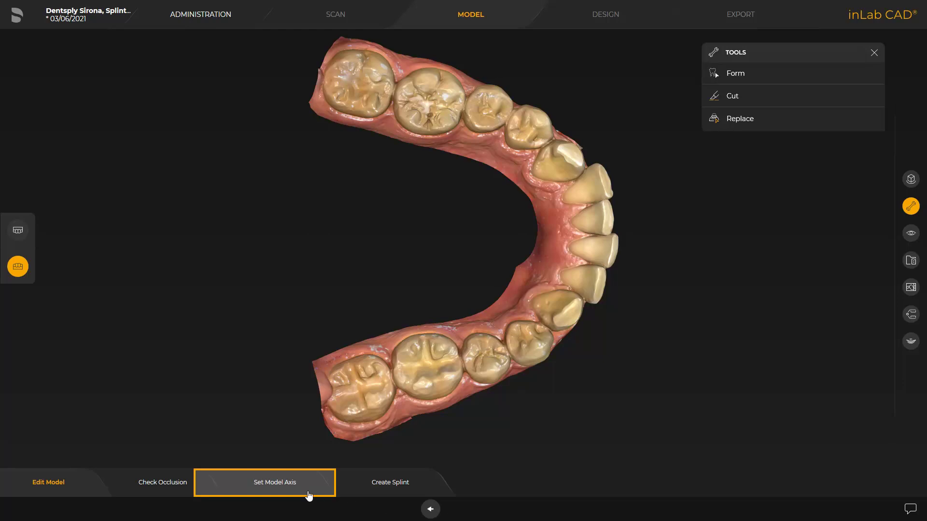
{"action": "left_click", "coordinate": [288, 482]}
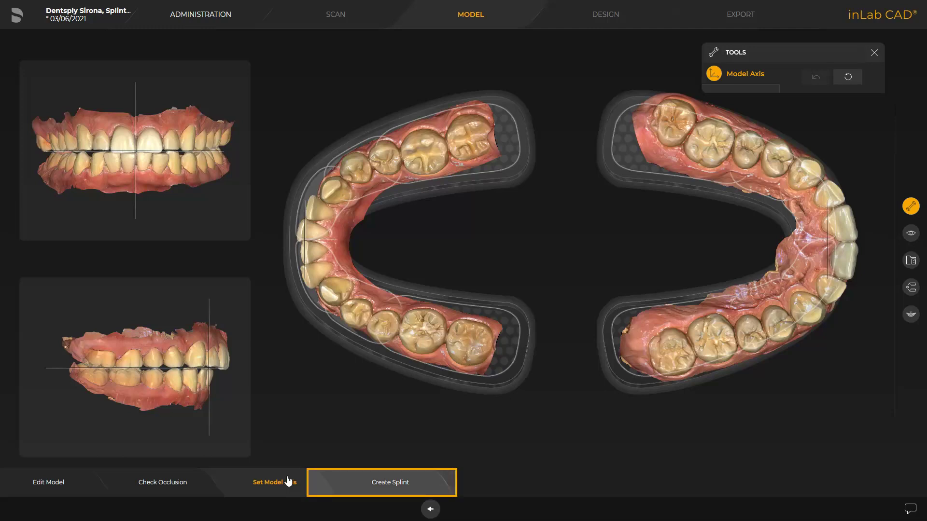
- Start Create Splint and launch inLab Splint at the Prepare Model step
{"action": "left_click", "coordinate": [391, 485]}
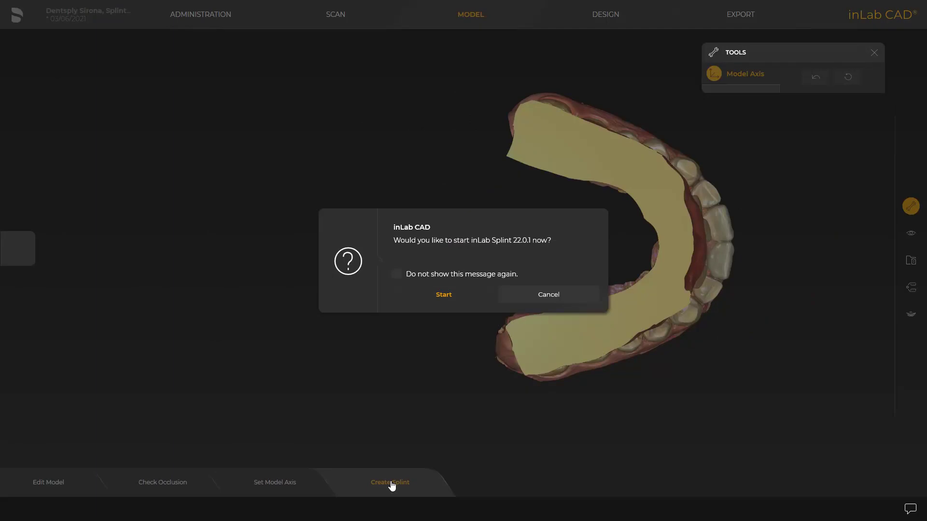
{"action": "left_click", "coordinate": [439, 296]}
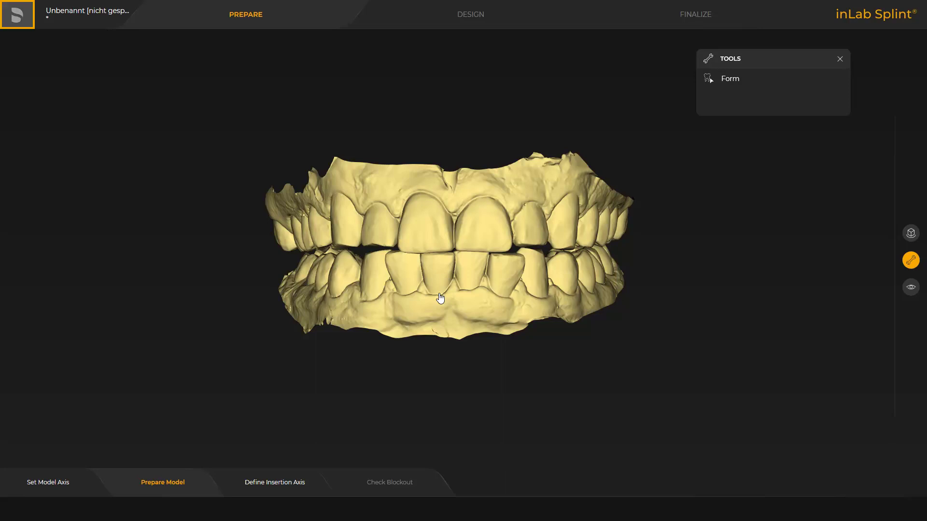
- Save the case through the logo menu's Save Case, confirming with Speichern
{"action": "left_click", "coordinate": [17, 20]}
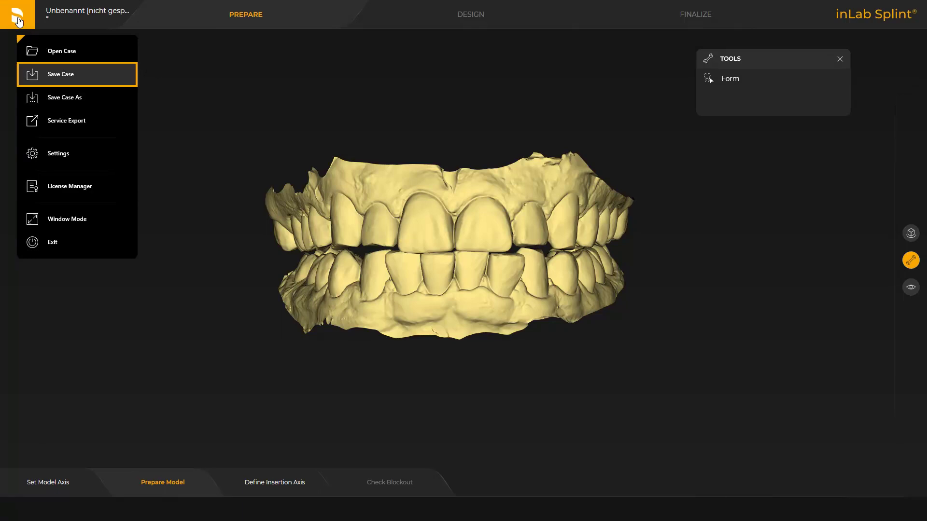
{"action": "left_click", "coordinate": [44, 76]}
{"action": "left_click", "coordinate": [381, 245]}
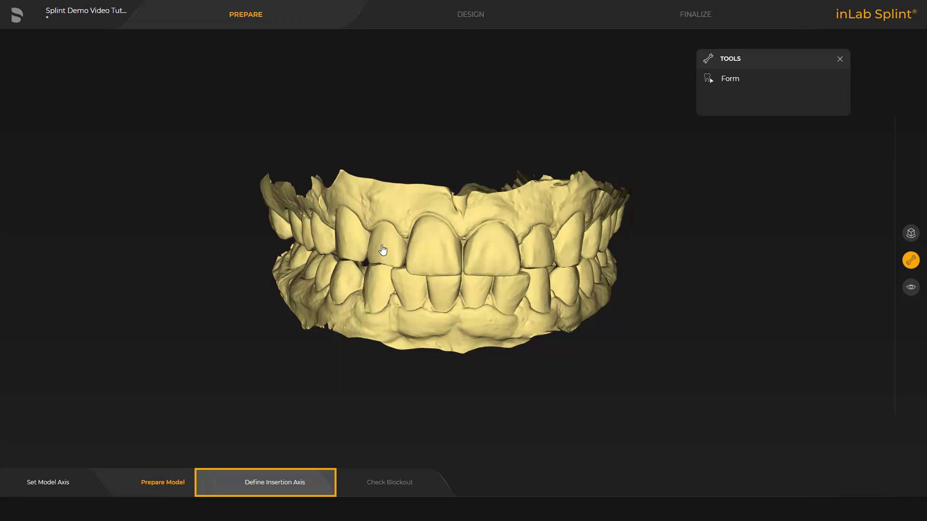
- Reorient the upper jaw's insertion axis occlusally then frontally, keeping 0.20 mm undercut clearance
{"action": "left_click", "coordinate": [296, 484]}
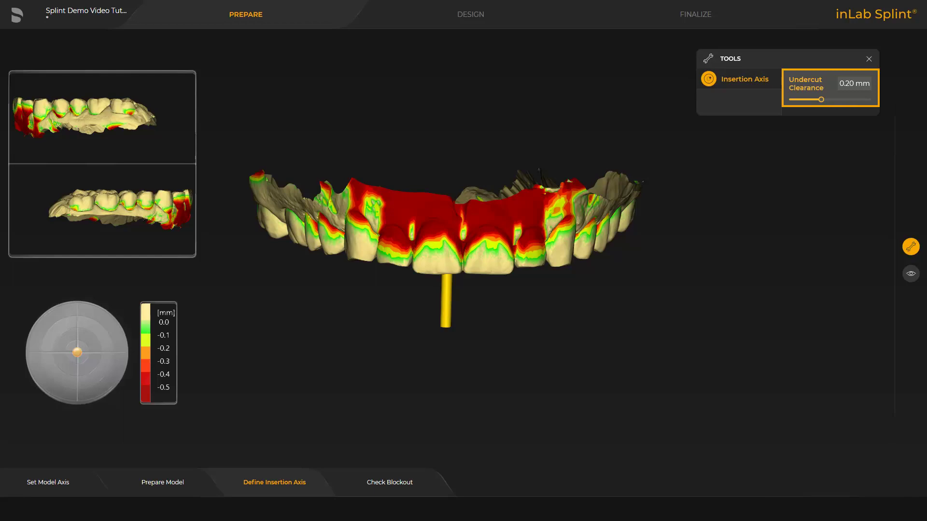
{"action": "left_click_drag", "start_coordinate": [464, 424], "coordinate": [454, 327]}
{"action": "left_click_drag", "start_coordinate": [467, 250], "coordinate": [467, 274]}
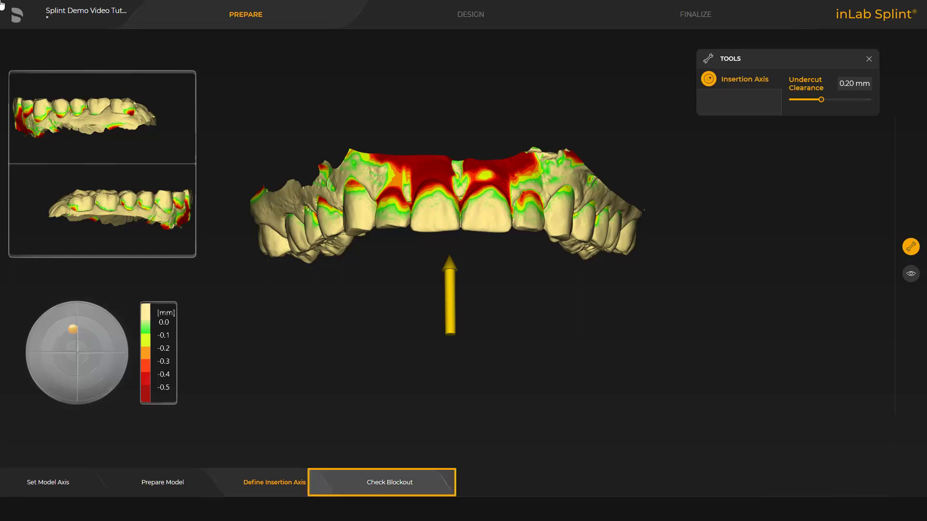
- Run Check Blockout to fill the upper jaw's undercuts, with wax tools at 1.50 mm, 50%
{"action": "left_click", "coordinate": [396, 484]}
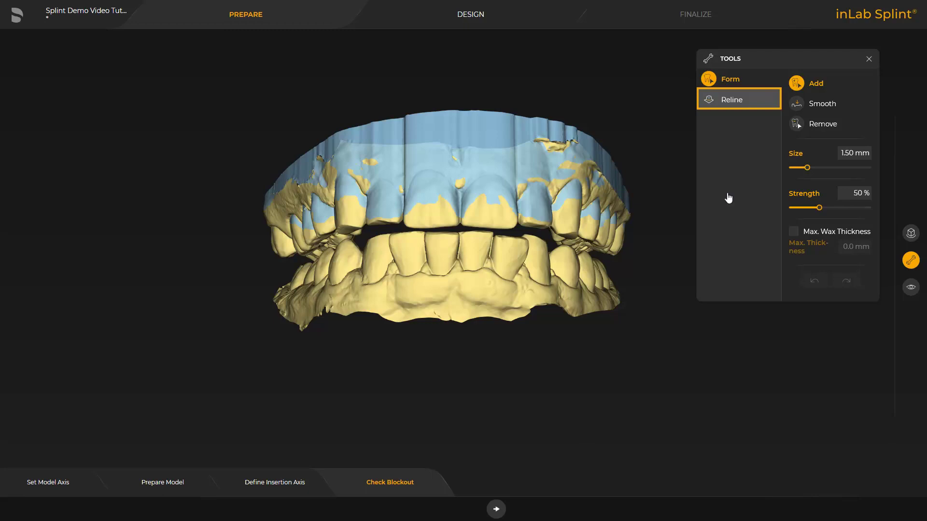
- Review the Reline tool, then advance to the Design phase
{"action": "left_click", "coordinate": [733, 100]}
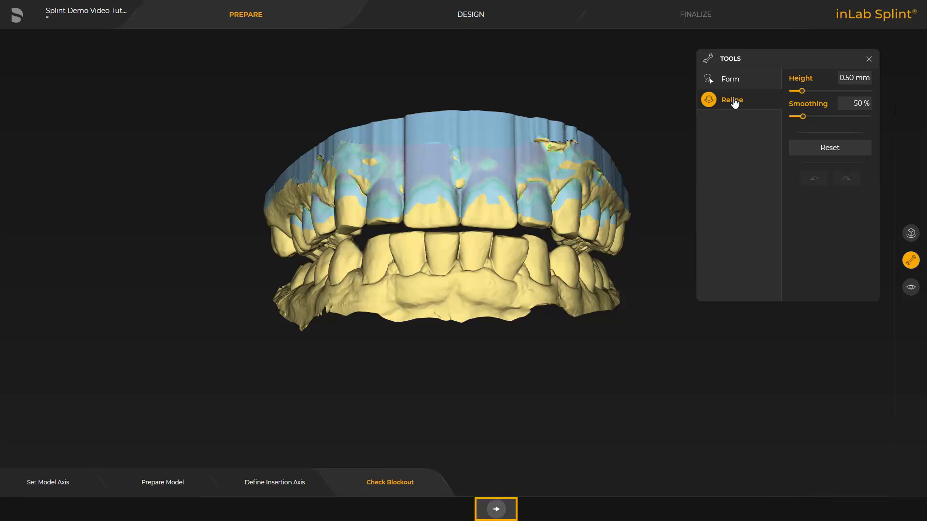
{"action": "left_click", "coordinate": [497, 509]}
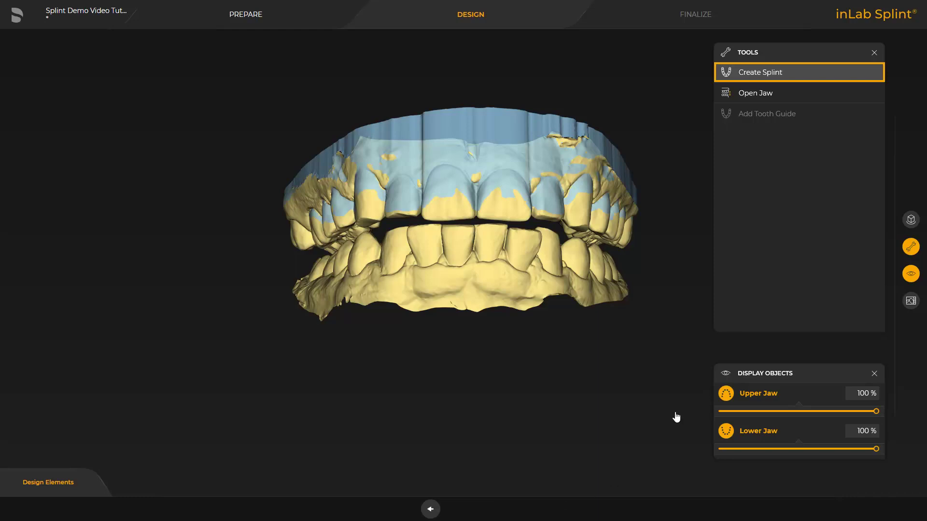
- Choose Create by Plane for the splint and hide the Lower Jaw
{"action": "left_click", "coordinate": [746, 75]}
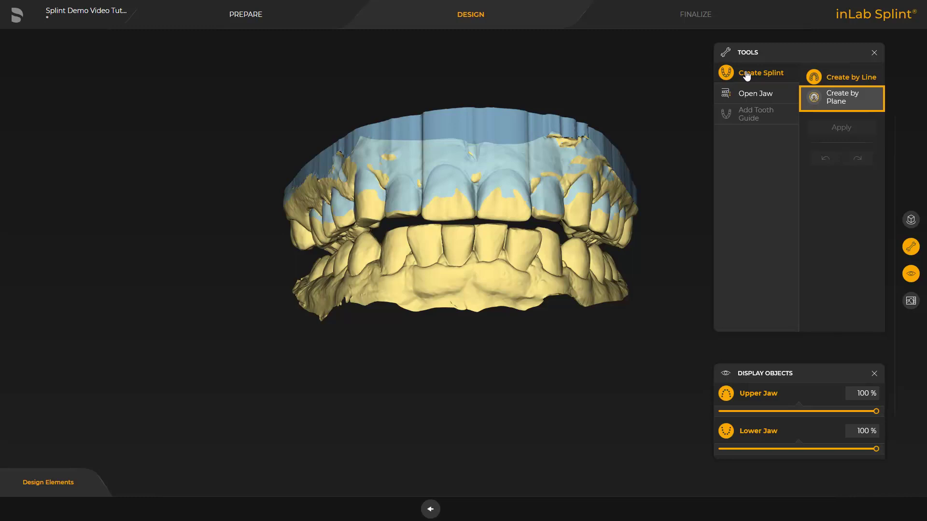
{"action": "left_click", "coordinate": [823, 98]}
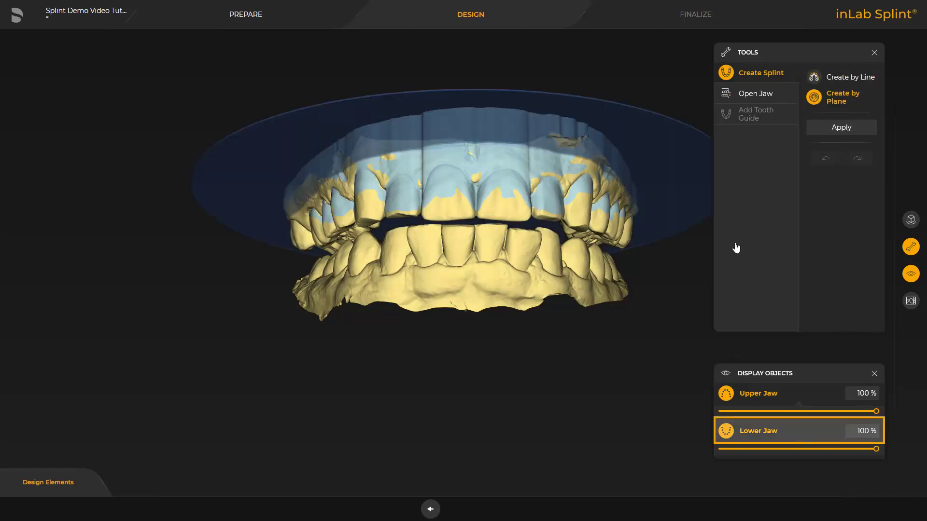
{"action": "left_click", "coordinate": [724, 430]}
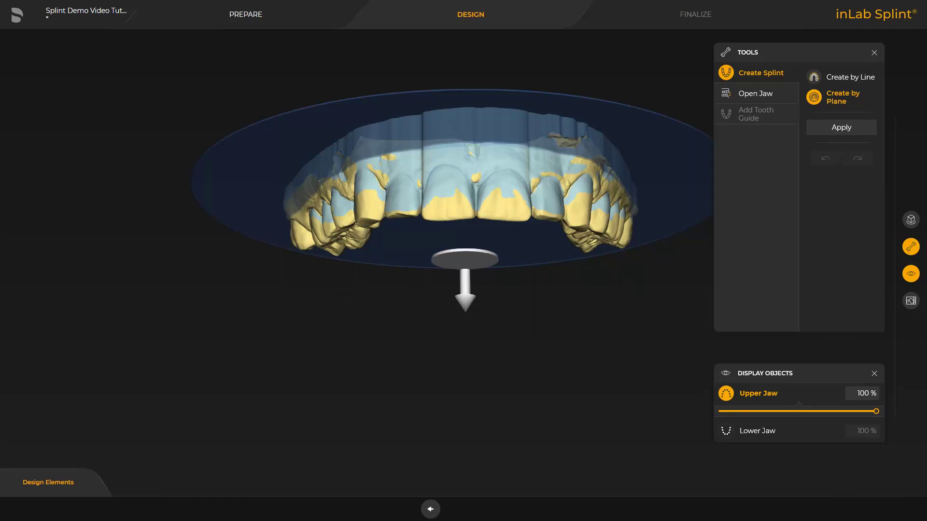
- Lower and tilt the cutting plane so it crosses the upper teeth
{"action": "left_click_drag", "start_coordinate": [465, 288], "coordinate": [466, 312]}
{"action": "middle_click_drag", "start_coordinate": [459, 465], "coordinate": [459, 299]}
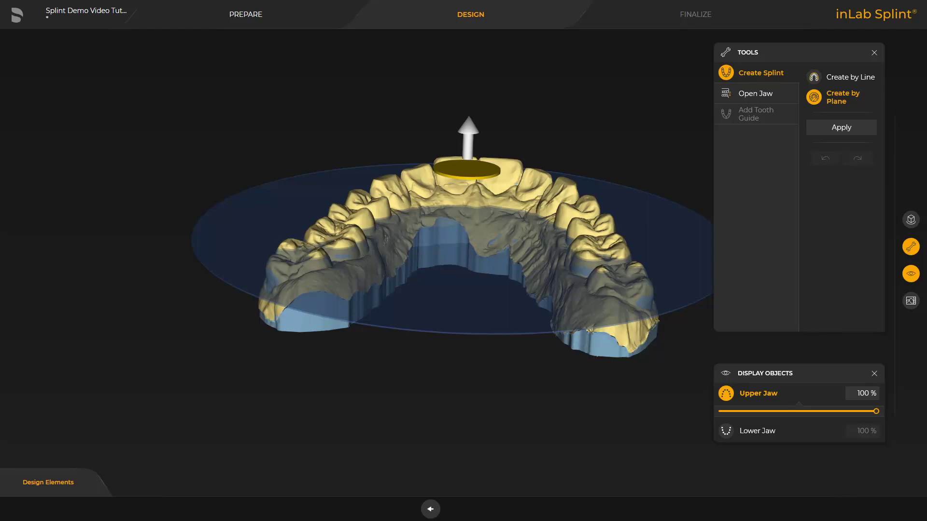
{"action": "left_click_drag", "start_coordinate": [465, 183], "coordinate": [461, 196]}
{"action": "right_click_drag", "start_coordinate": [472, 160], "coordinate": [467, 240]}
{"action": "right_click_drag", "start_coordinate": [239, 256], "coordinate": [248, 279]}
{"action": "left_click_drag", "start_coordinate": [466, 311], "coordinate": [465, 308]}
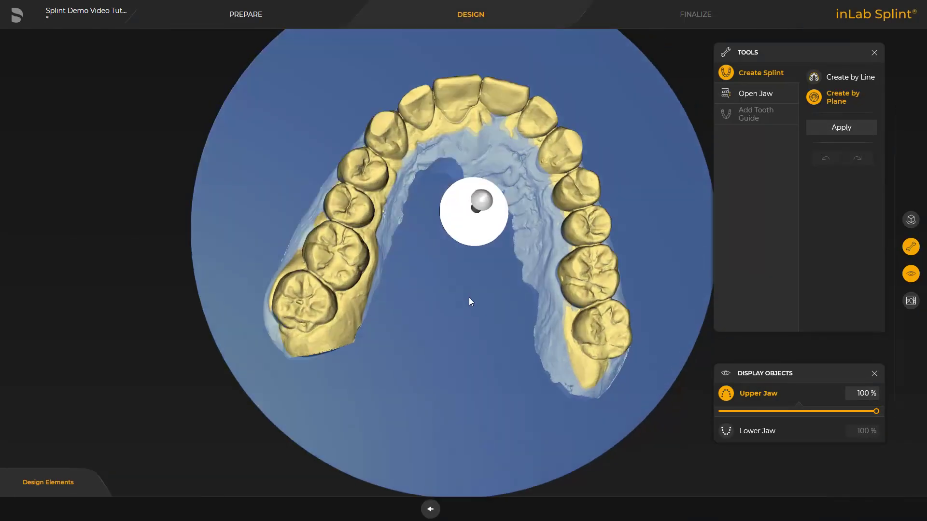
{"action": "right_click_drag", "start_coordinate": [470, 302], "coordinate": [446, 421]}
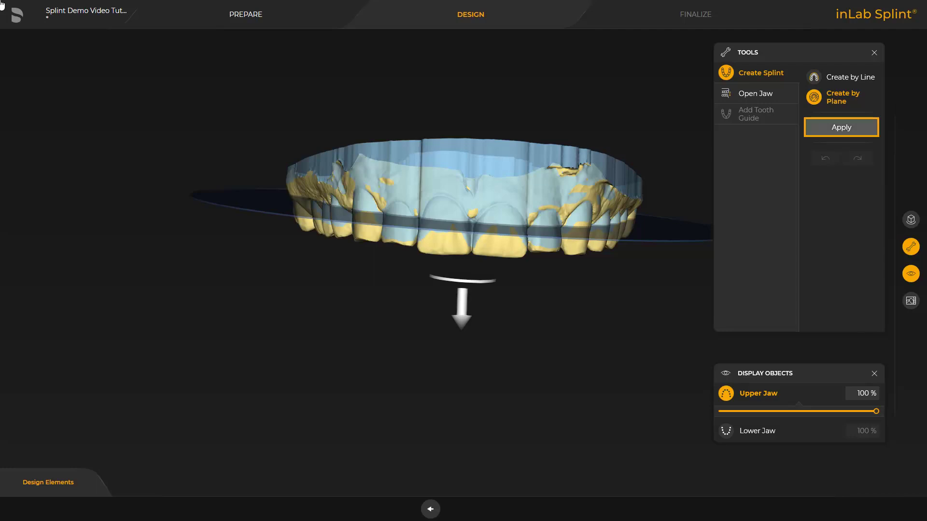
- Create the splint from the plane: 1.84 mm thickness, 100.0 µm spacer, 75.0% size
{"action": "left_click", "coordinate": [841, 127]}
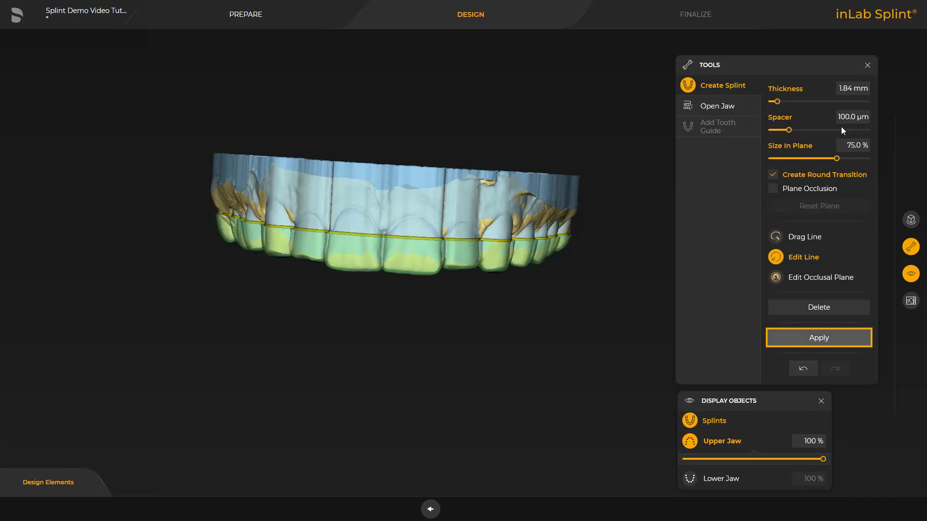
- Apply the 1.50 mm thickness to form the solid upper-jaw splint and inspect it
{"action": "left_click", "coordinate": [802, 336]}
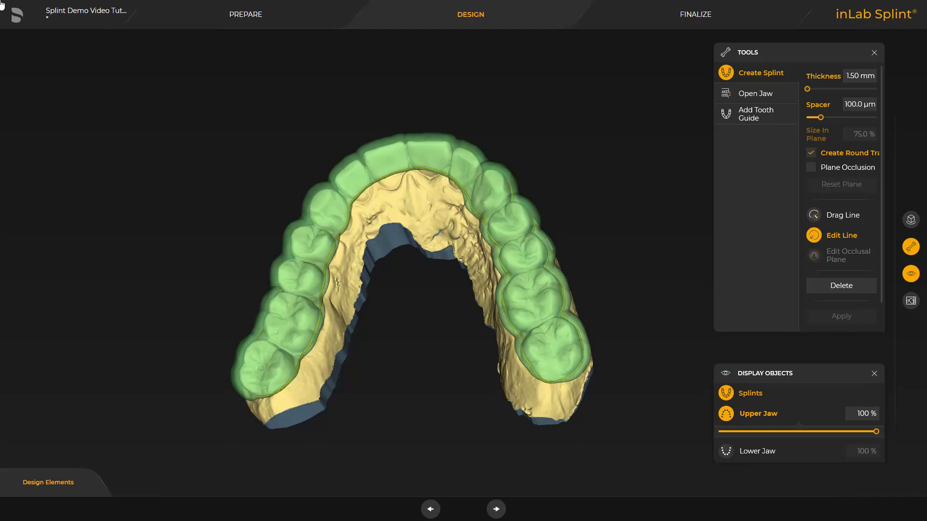
{"action": "left_click_drag", "start_coordinate": [419, 144], "coordinate": [521, 147]}
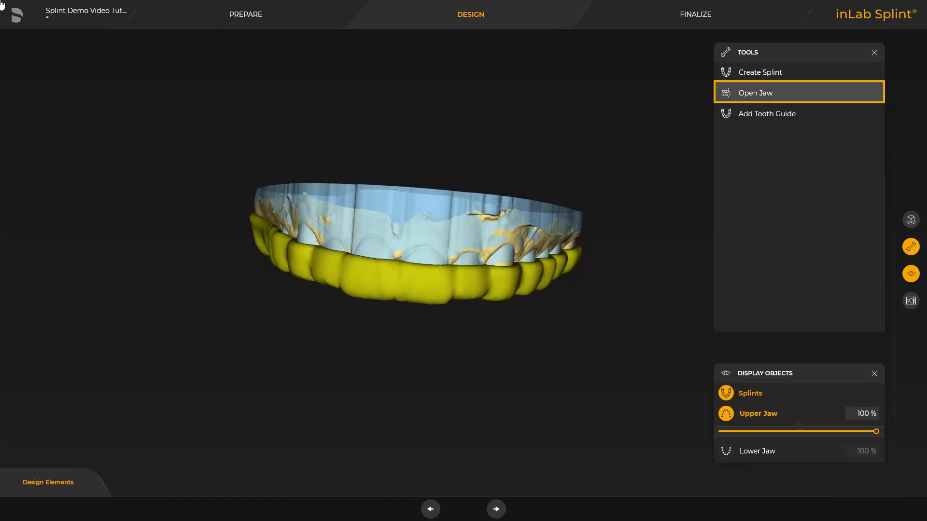
- Open the jaw opening tool, then add a tooth guide on the lower jaw (12.00 mm height, 12.65 mm radius)
{"action": "left_click", "coordinate": [760, 97]}
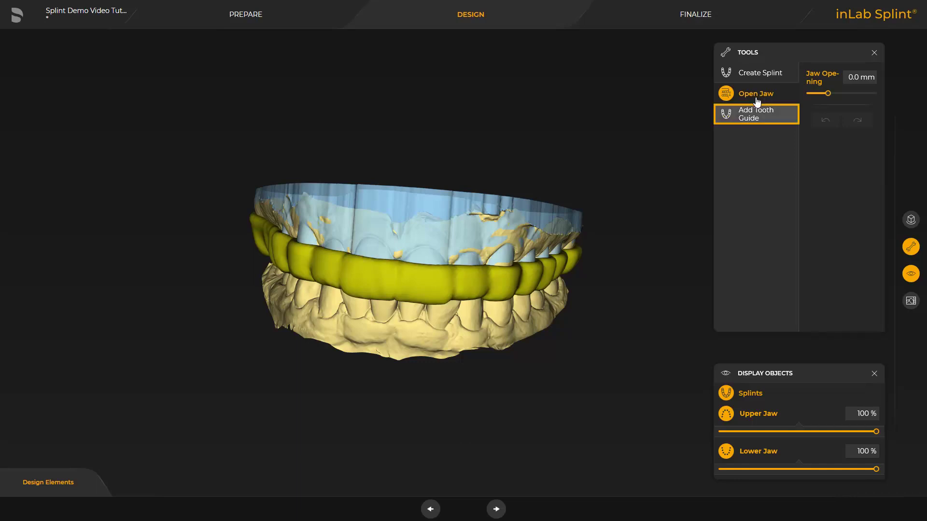
{"action": "left_click", "coordinate": [754, 120]}
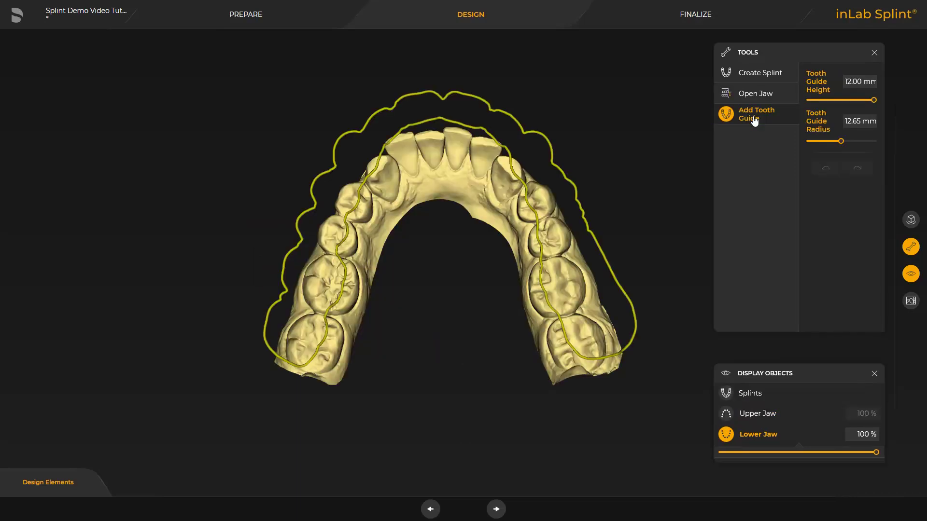